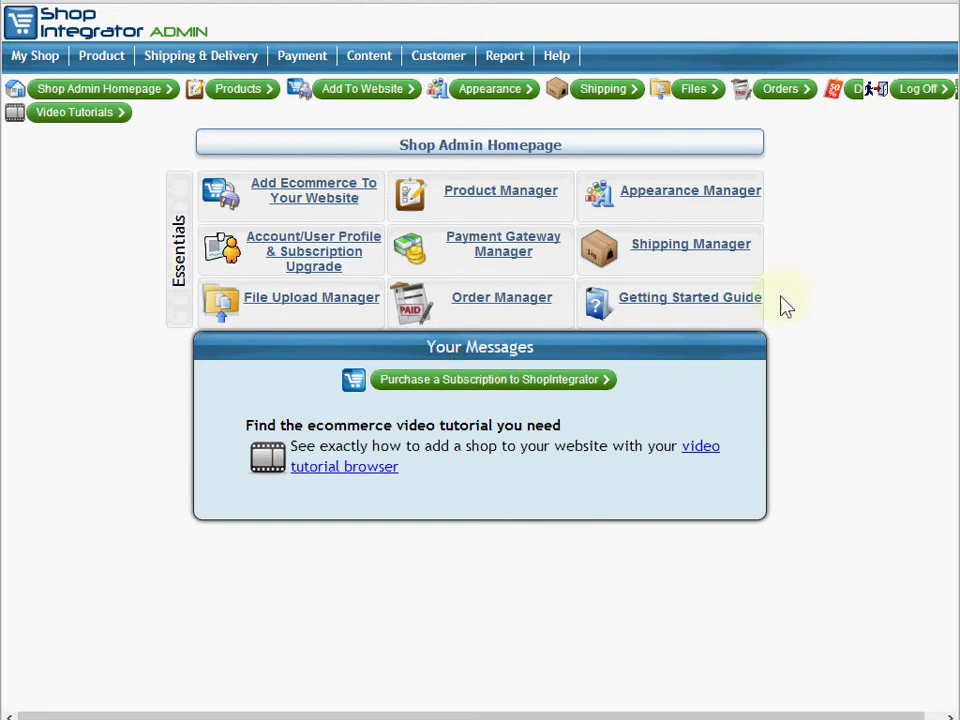
Step: Go to the Shipping Manager from the Shop Admin Homepage
{"action": "left_click", "coordinate": [691, 252]}
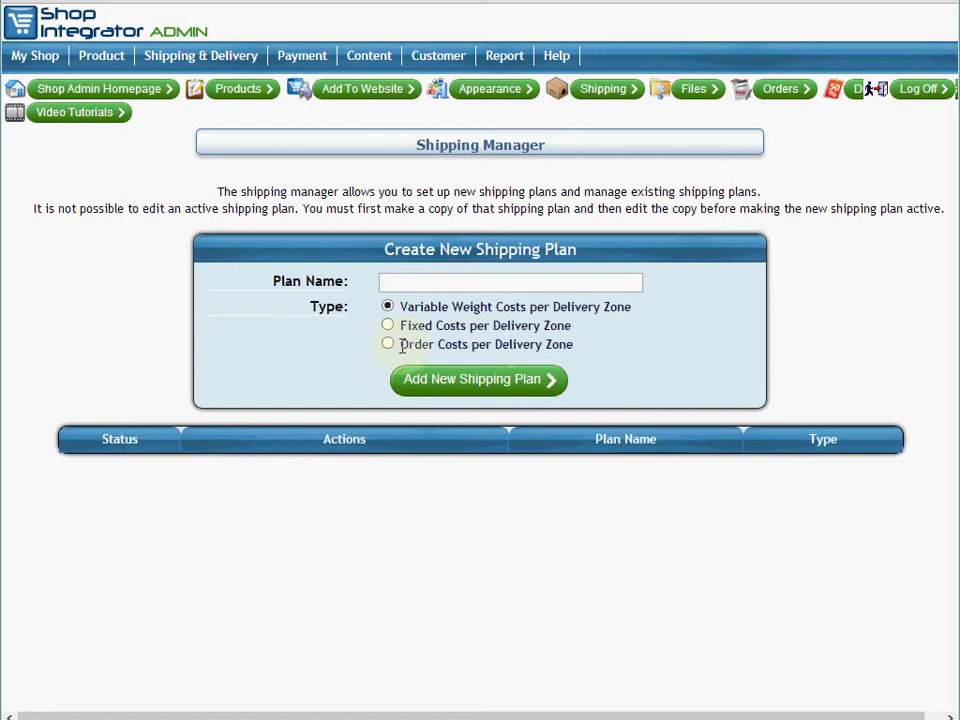
Step: Add an Order Costs per Delivery Zone shipping plan named 'Postage and Packaging'
{"action": "left_click_drag", "start_coordinate": [394, 344], "coordinate": [570, 343]}
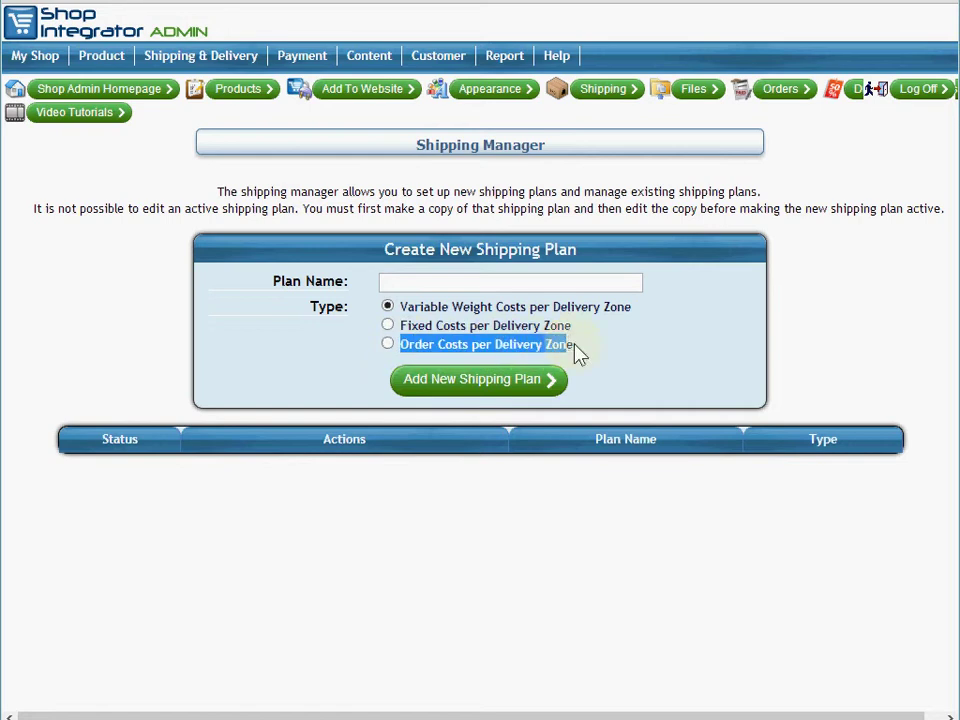
{"action": "left_click", "coordinate": [574, 348]}
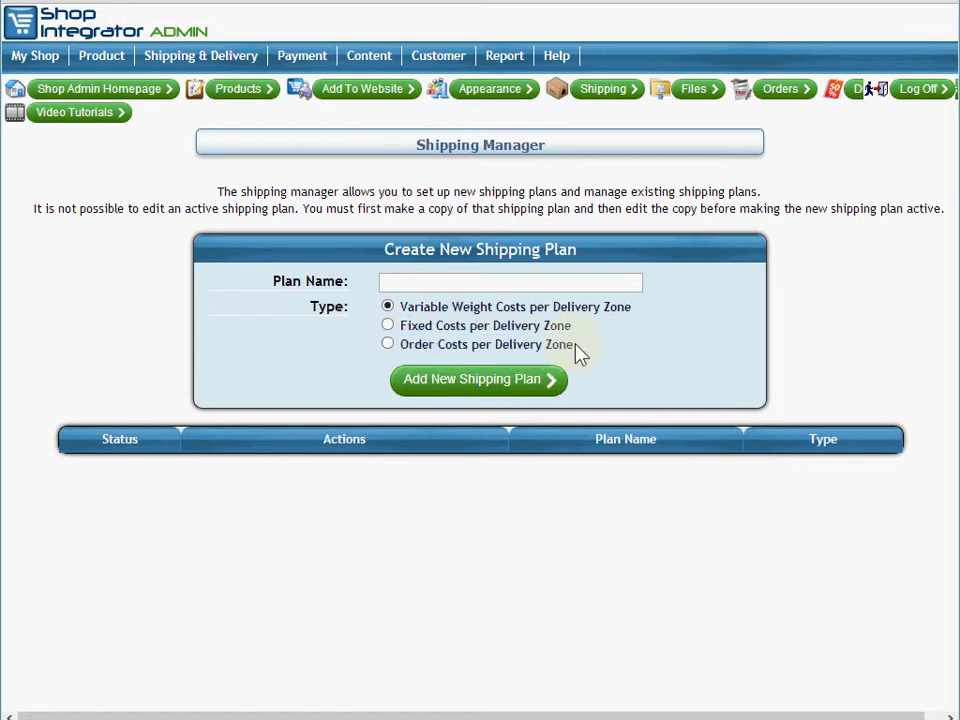
{"action": "left_click", "coordinate": [388, 344]}
{"action": "left_click", "coordinate": [405, 281]}
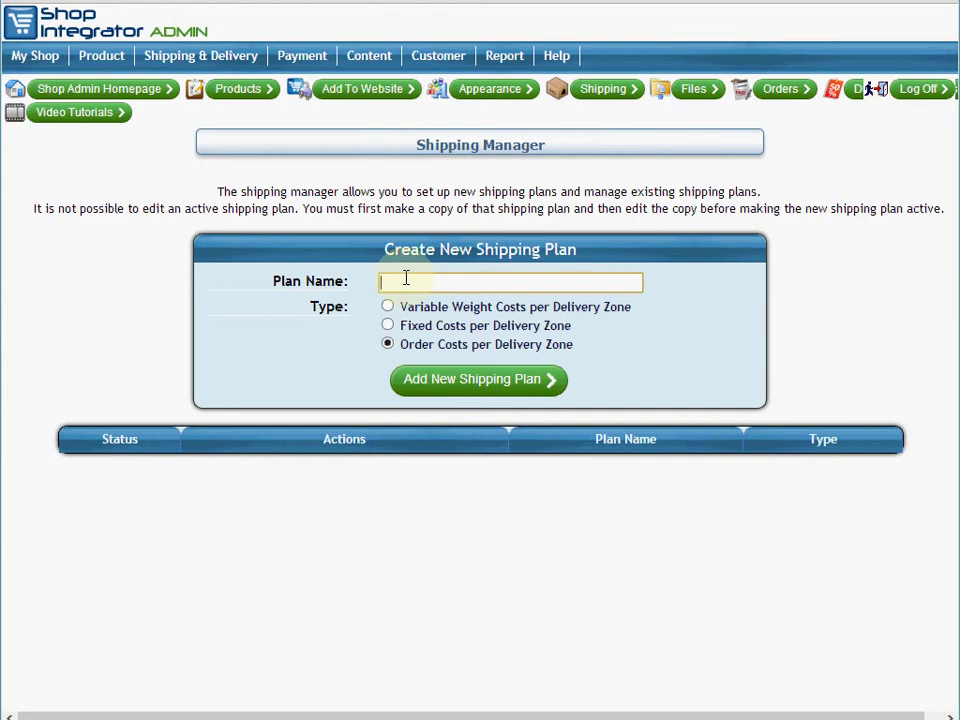
{"action": "type", "text": "Po"}
{"action": "left_click", "coordinate": [410, 306]}
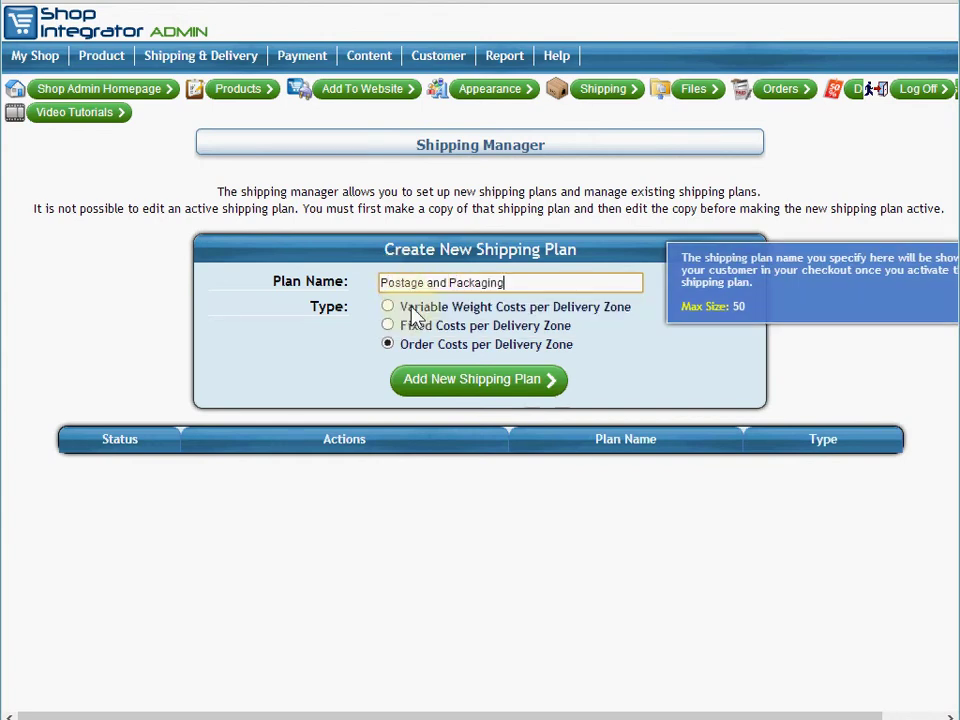
{"action": "left_click", "coordinate": [438, 384]}
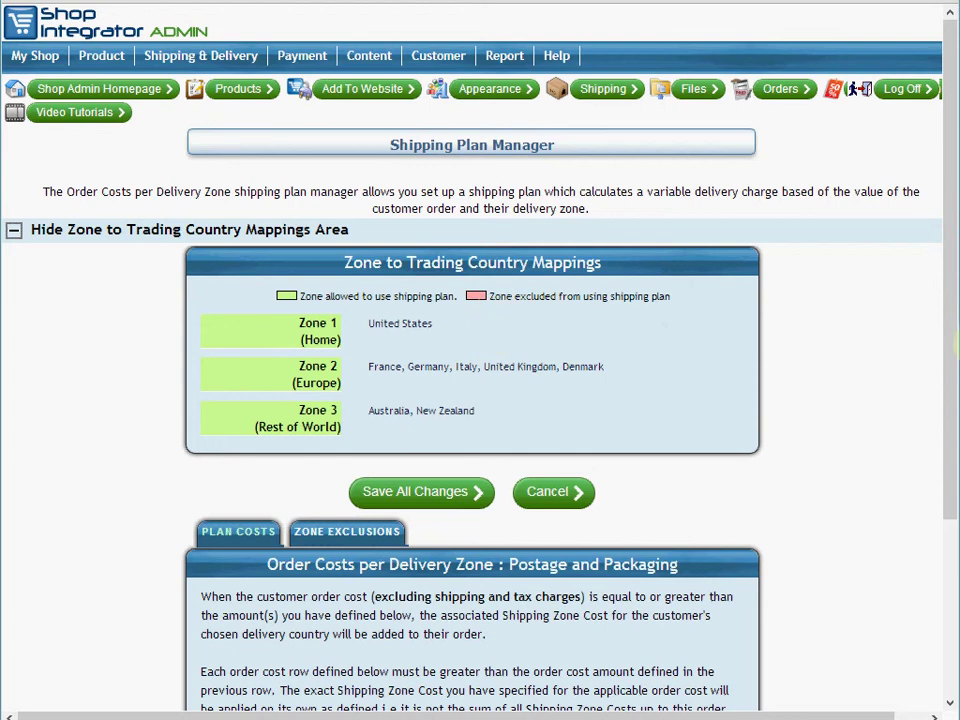
{"action": "left_click_drag", "start_coordinate": [956, 311], "coordinate": [951, 385]}
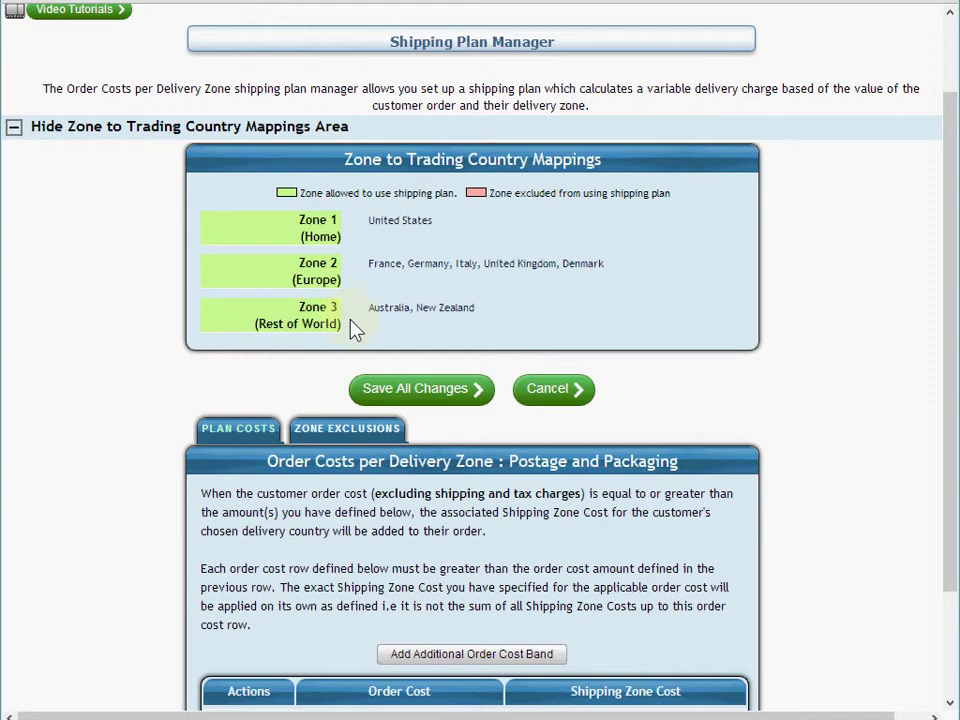
{"action": "scroll", "coordinate": [516, 306], "scroll_direction": "up", "scroll_amount": 1}
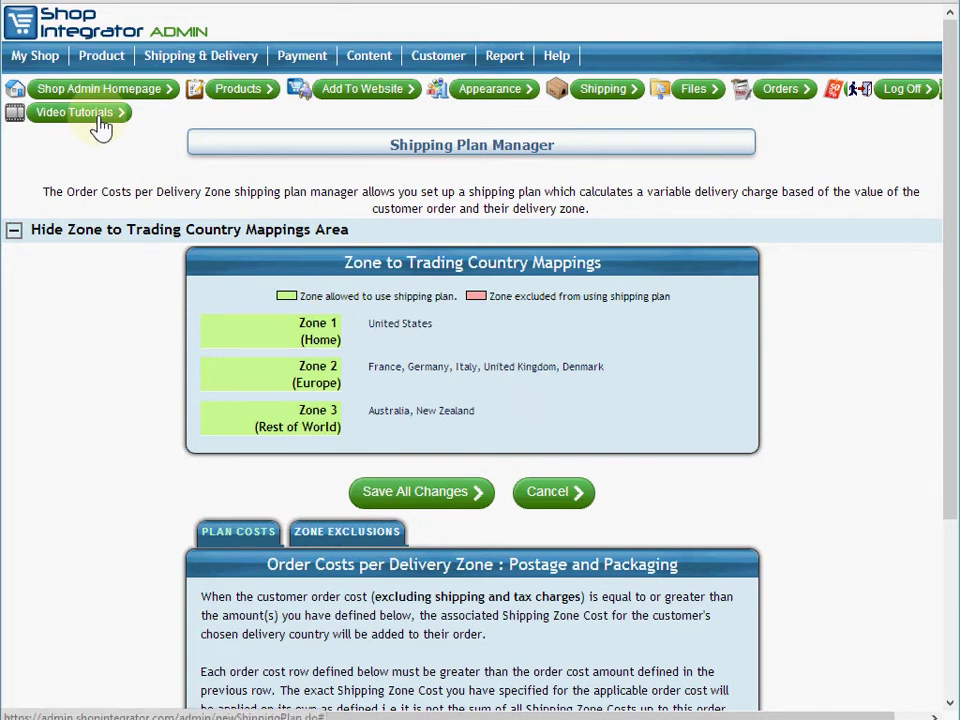
{"action": "mouse_move", "coordinate": [200, 55]}
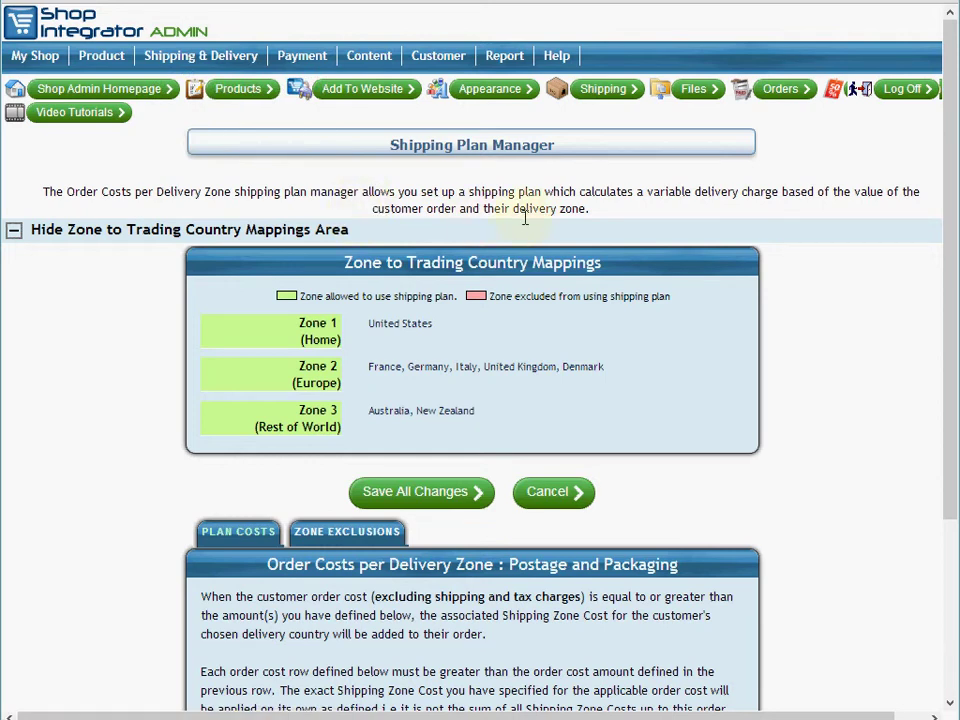
{"action": "scroll", "coordinate": [555, 214], "scroll_direction": "down", "scroll_amount": 3}
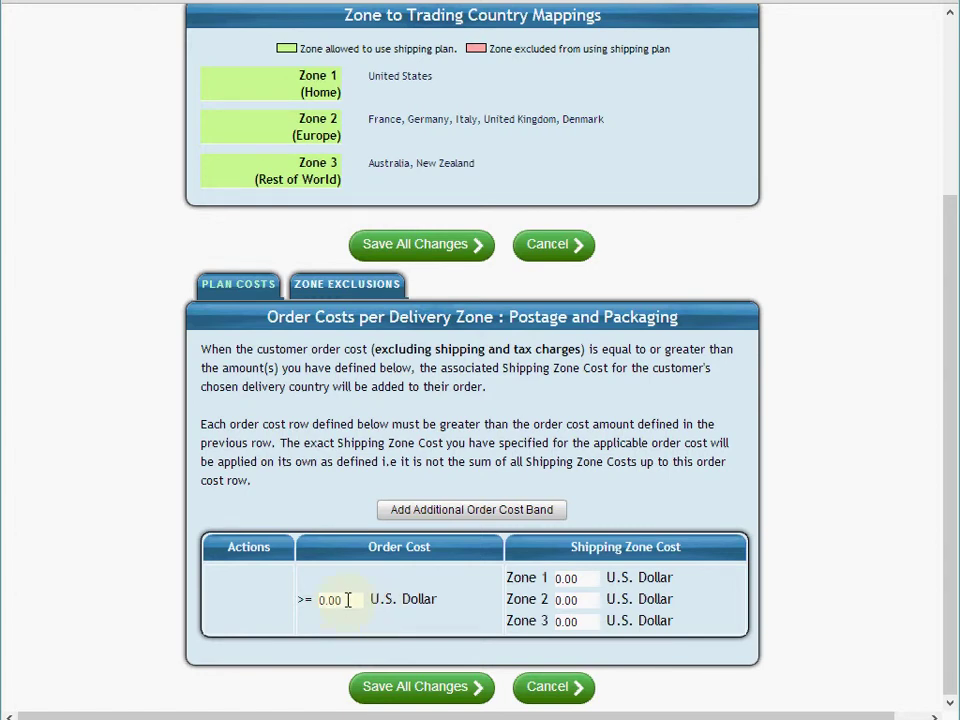
Step: Replace the first band's 0.00 zone costs with 2, 3 and 5 for Zones 1–3
{"action": "double_click", "coordinate": [302, 599]}
{"action": "left_click_drag", "start_coordinate": [578, 578], "coordinate": [552, 580]}
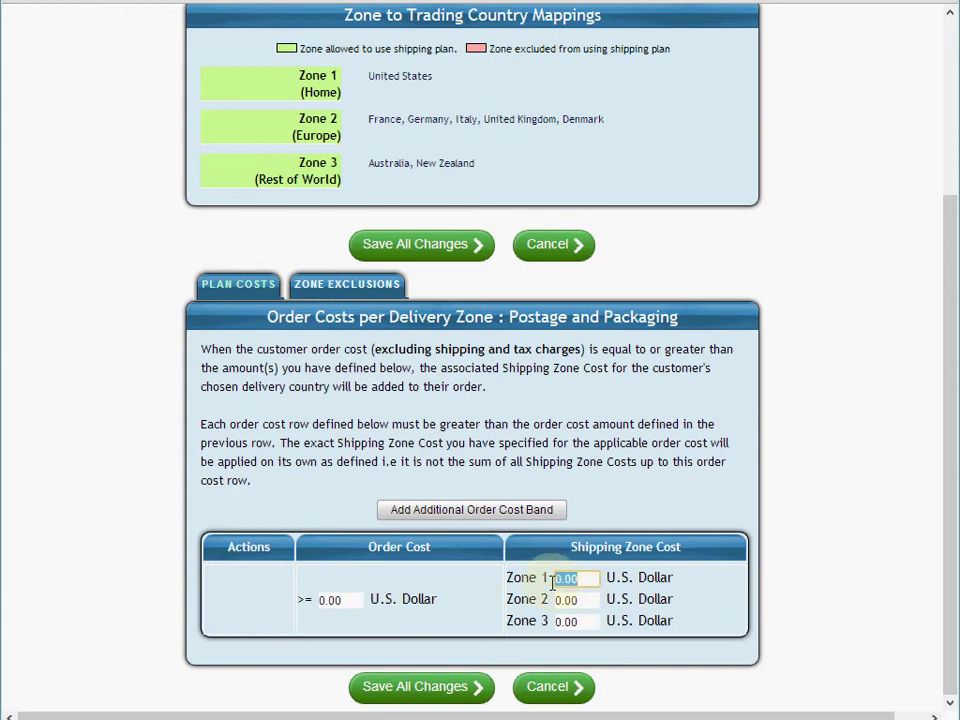
{"action": "type", "text": "2"}
{"action": "left_click", "coordinate": [581, 601]}
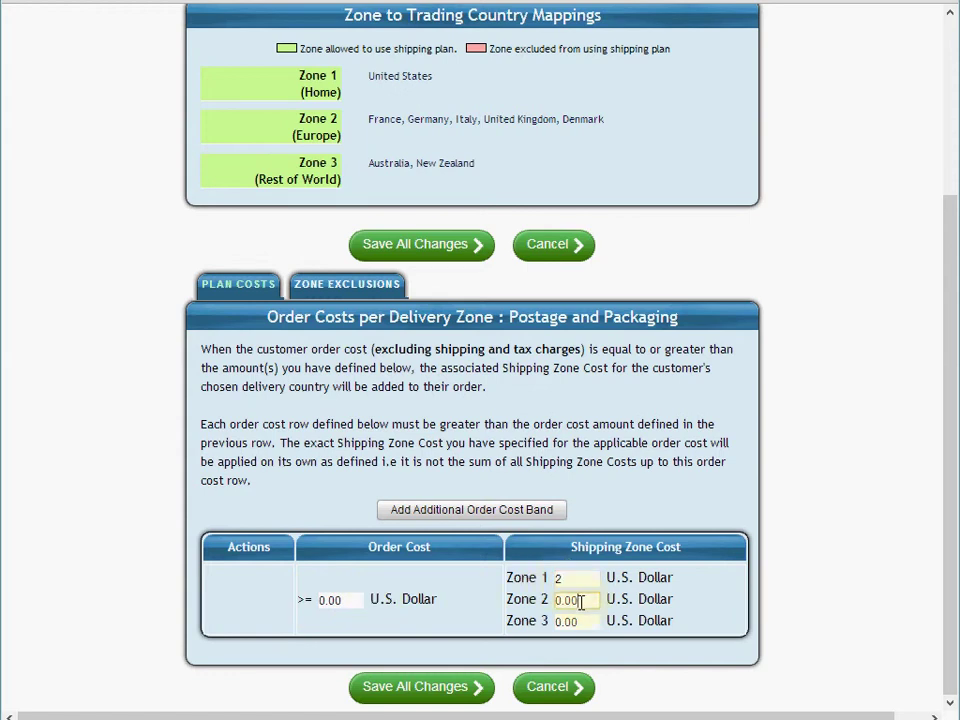
{"action": "left_click_drag", "start_coordinate": [581, 601], "coordinate": [555, 600]}
{"action": "type", "text": "3"}
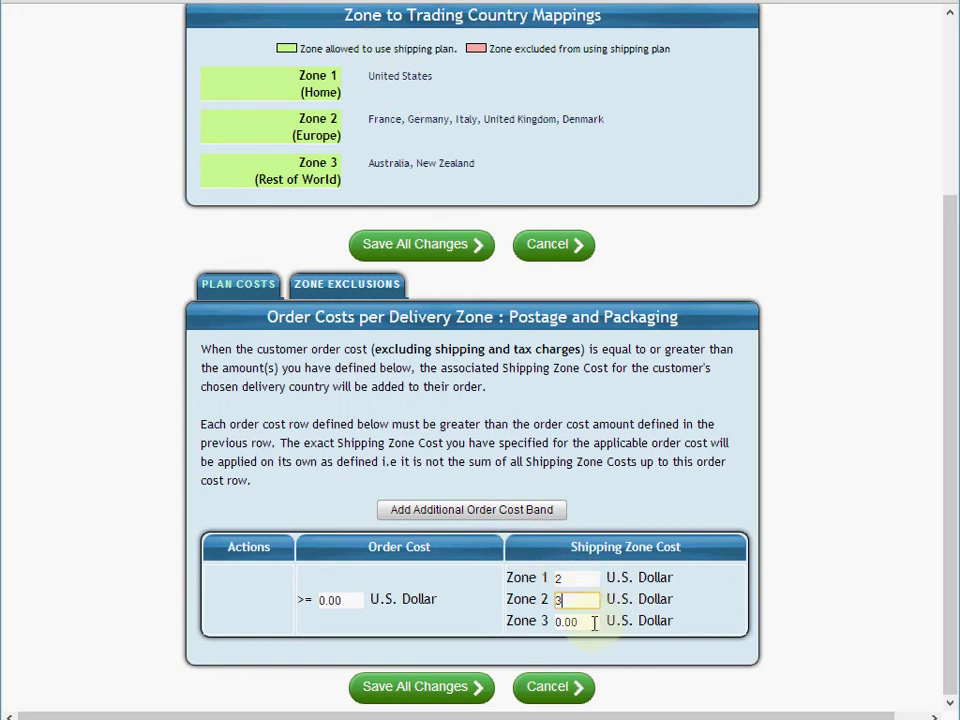
{"action": "left_click_drag", "start_coordinate": [594, 622], "coordinate": [568, 624]}
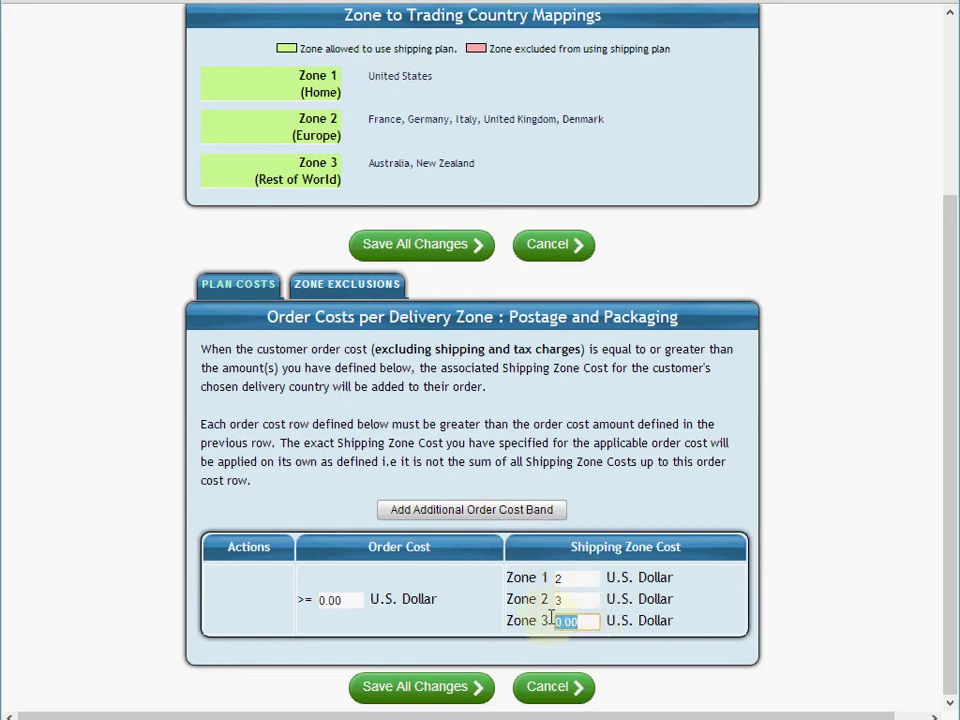
{"action": "type", "text": "5"}
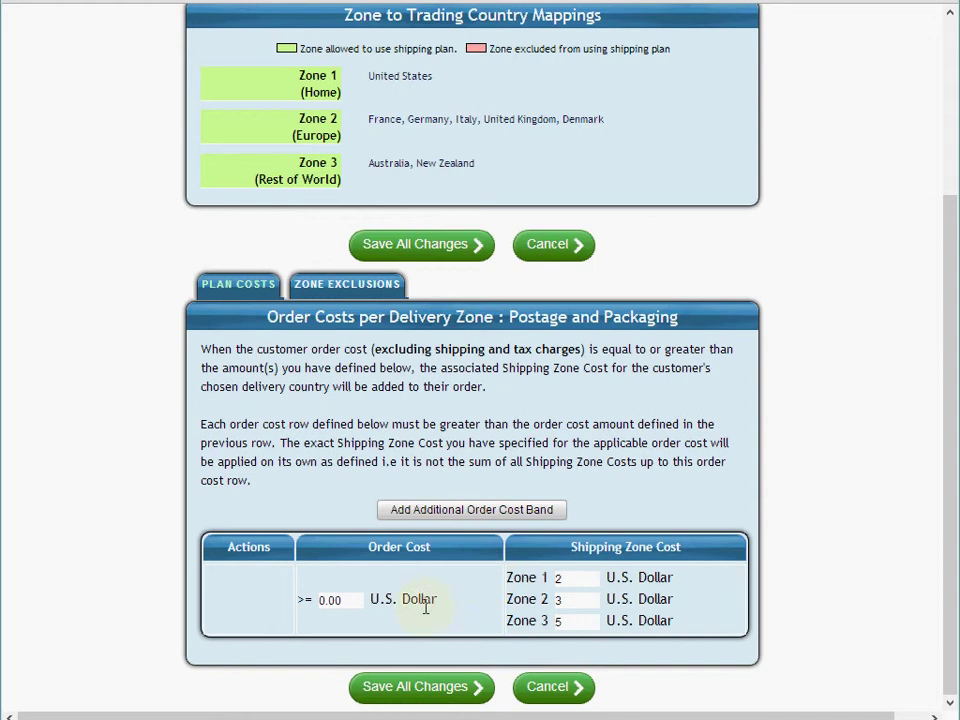
Step: Add a second order-cost band with a 10 U.S. Dollar order cost threshold
{"action": "left_click", "coordinate": [452, 510]}
{"action": "scroll", "coordinate": [401, 570], "scroll_direction": "down", "scroll_amount": 1}
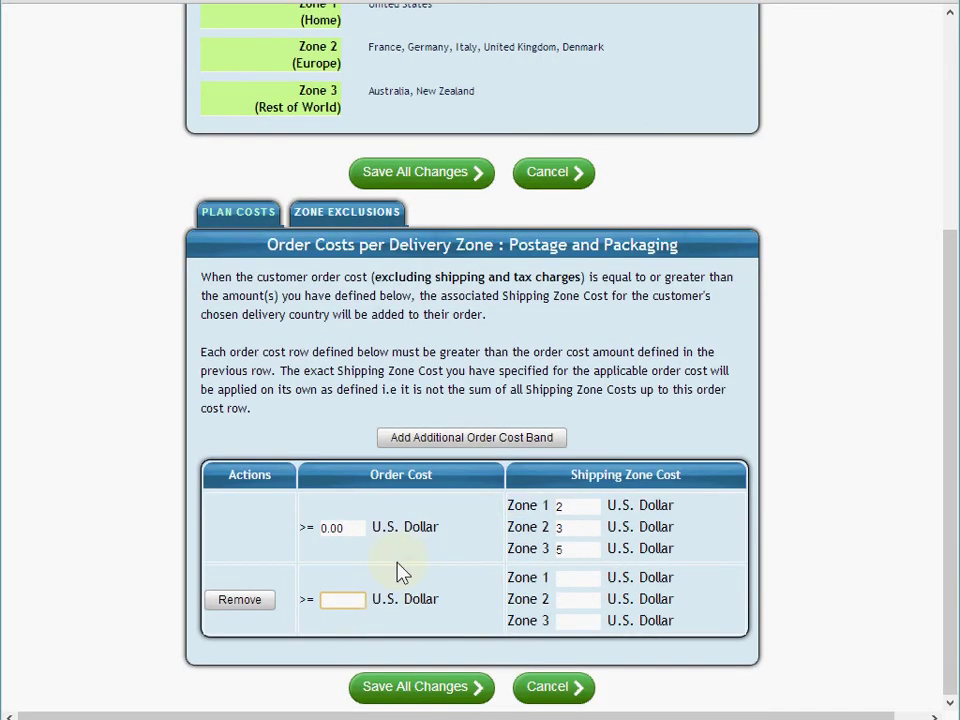
{"action": "left_click", "coordinate": [342, 600]}
{"action": "type", "text": "10"}
{"action": "left_click", "coordinate": [435, 598]}
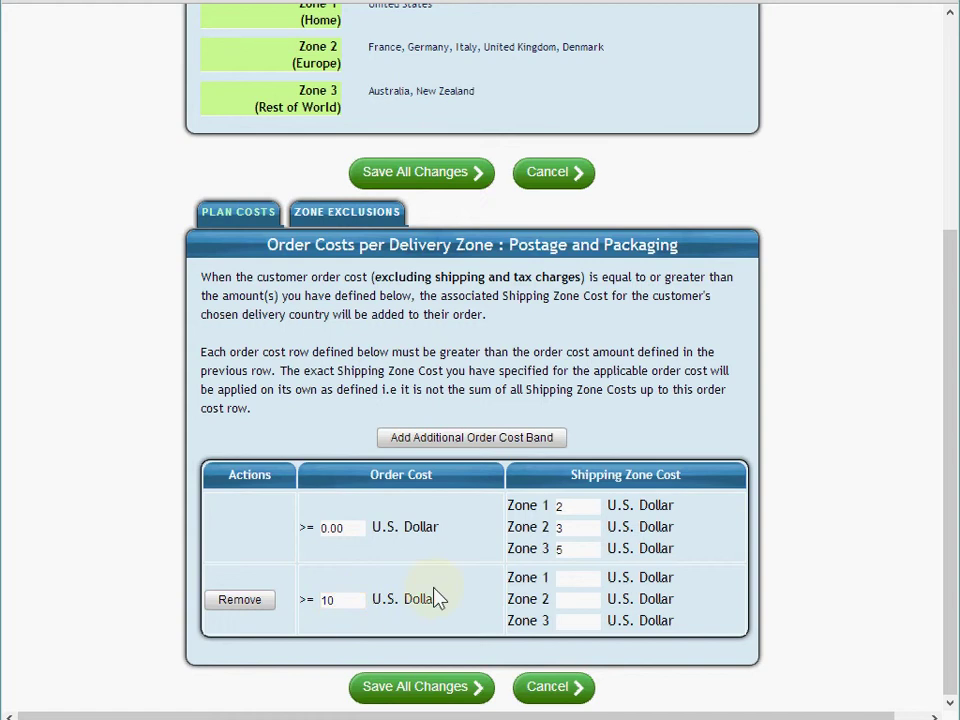
Step: Enter the second band's Zone 1–3 costs of 4, 5 and 7, and verify its 10 threshold
{"action": "left_click", "coordinate": [580, 580]}
{"action": "left_click", "coordinate": [590, 601]}
{"action": "type", "text": "5"}
{"action": "left_click", "coordinate": [576, 619]}
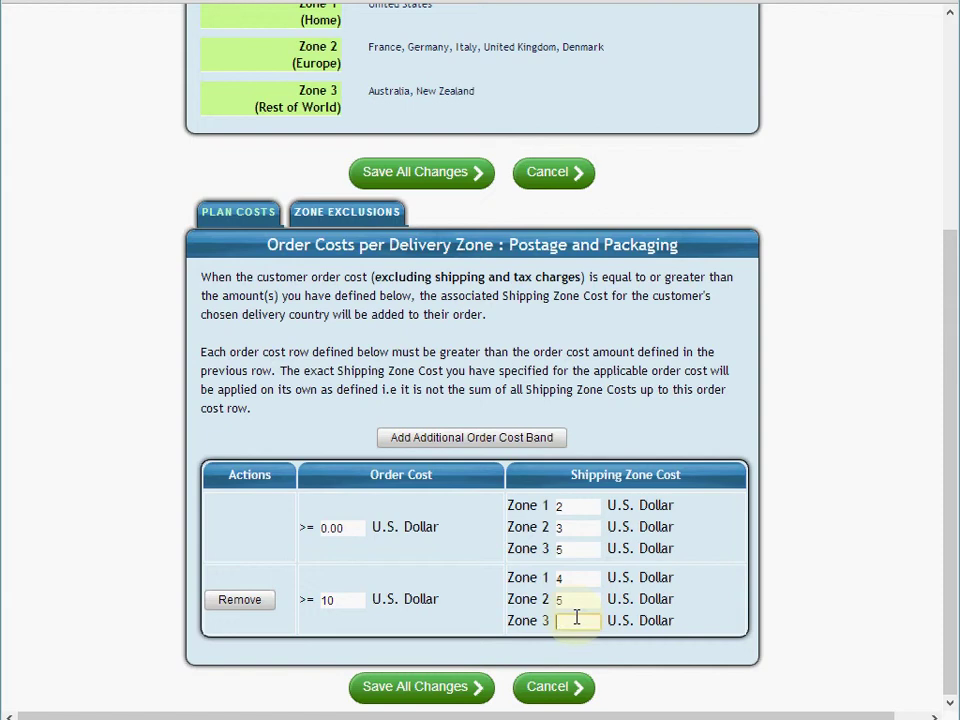
{"action": "left_click", "coordinate": [632, 586]}
{"action": "left_click", "coordinate": [347, 600]}
{"action": "left_click_drag", "start_coordinate": [347, 600], "coordinate": [330, 608]}
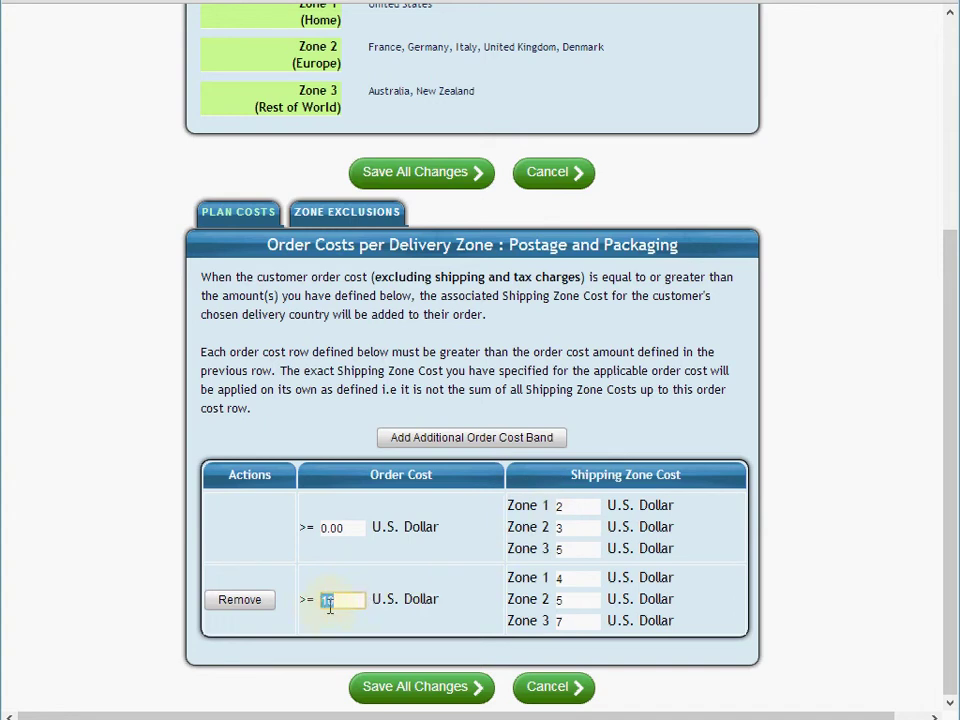
{"action": "left_click", "coordinate": [342, 603]}
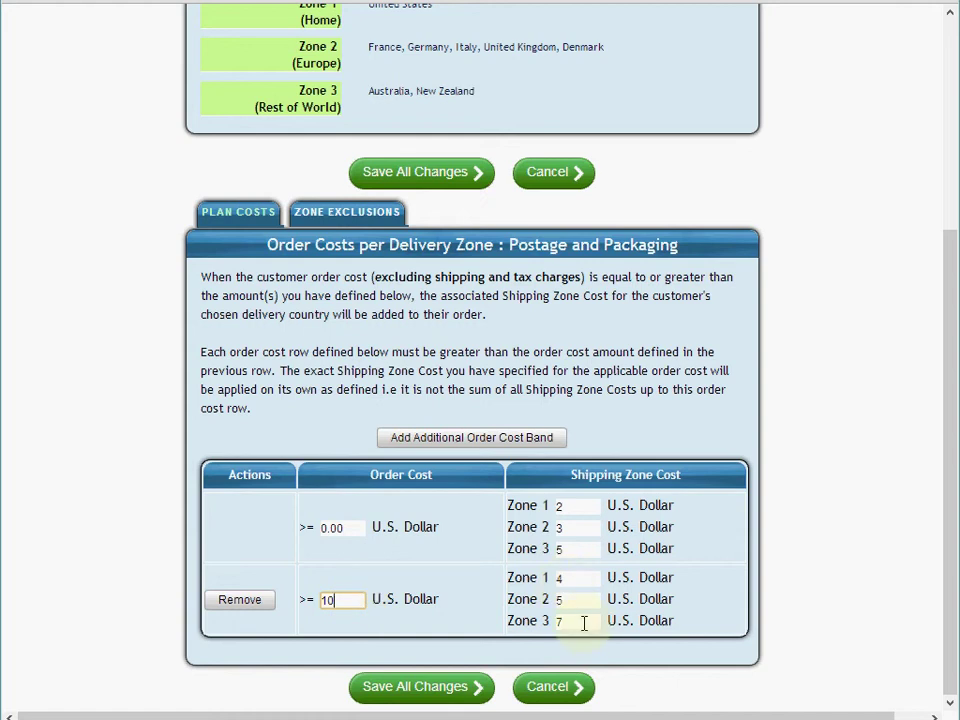
Step: Add a third order-cost band with a 20 U.S. Dollar order cost
{"action": "left_click", "coordinate": [524, 450]}
{"action": "scroll", "coordinate": [315, 632], "scroll_direction": "down", "scroll_amount": 2}
{"action": "left_click", "coordinate": [337, 599]}
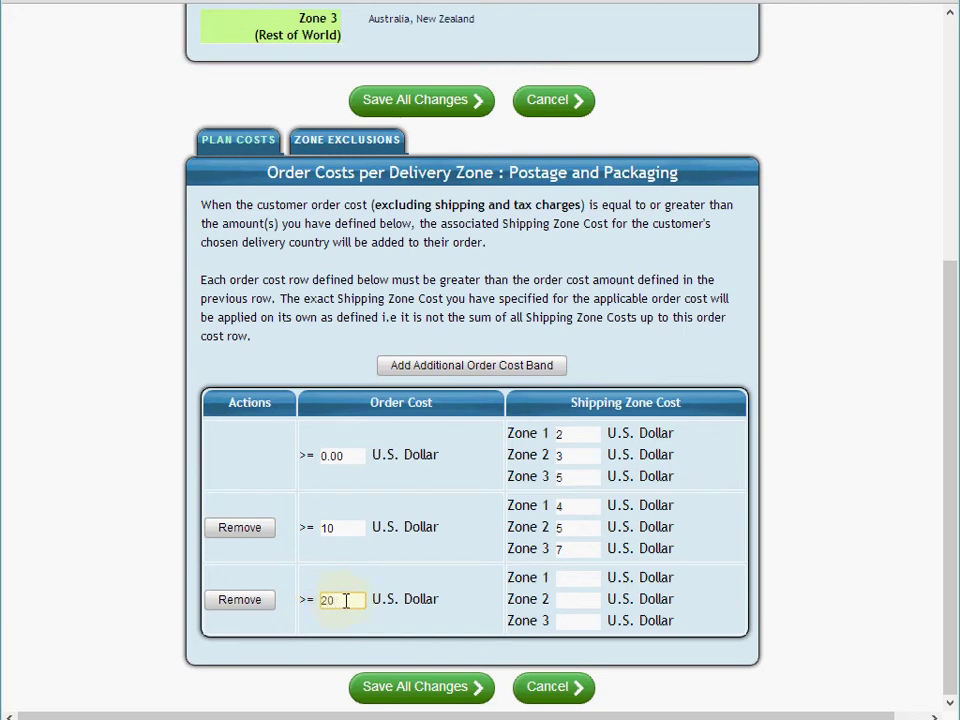
{"action": "left_click", "coordinate": [515, 572]}
Step: Enter Zone 1, 2 and 3 costs of 5, 6 and 8 for the third band
{"action": "left_click", "coordinate": [578, 578]}
{"action": "type", "text": "5"}
{"action": "left_click", "coordinate": [576, 600]}
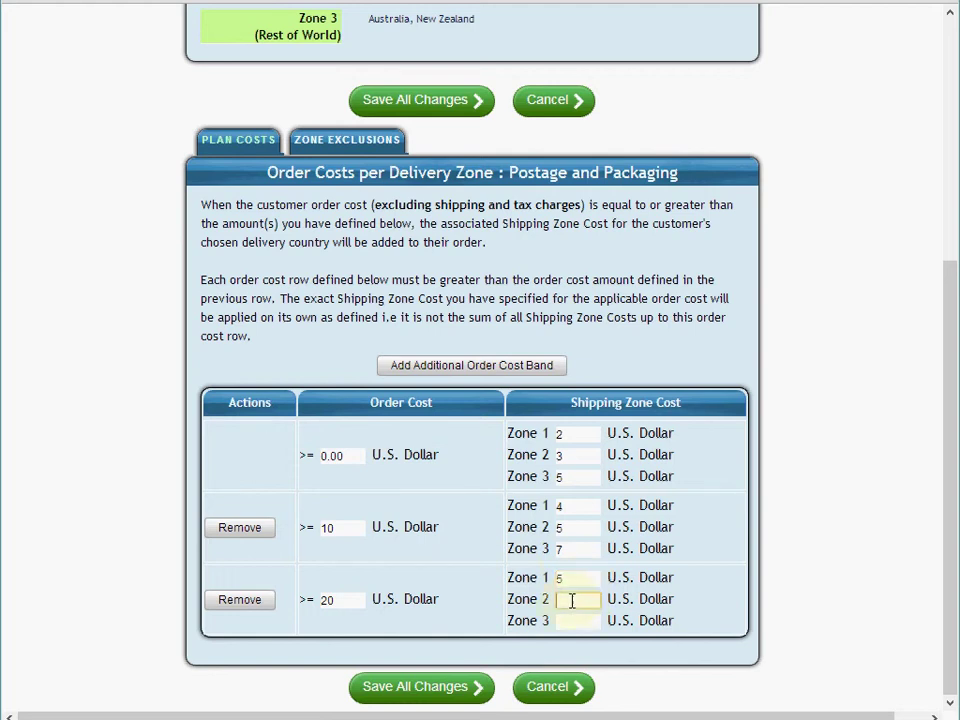
{"action": "type", "text": "6"}
{"action": "left_click", "coordinate": [584, 622]}
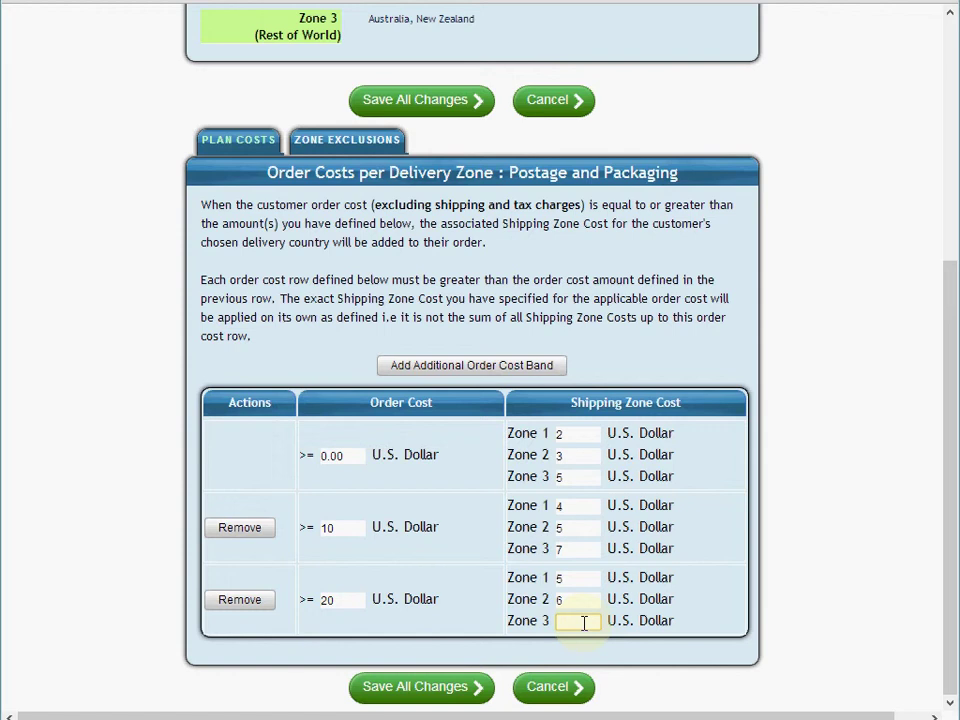
{"action": "type", "text": "8"}
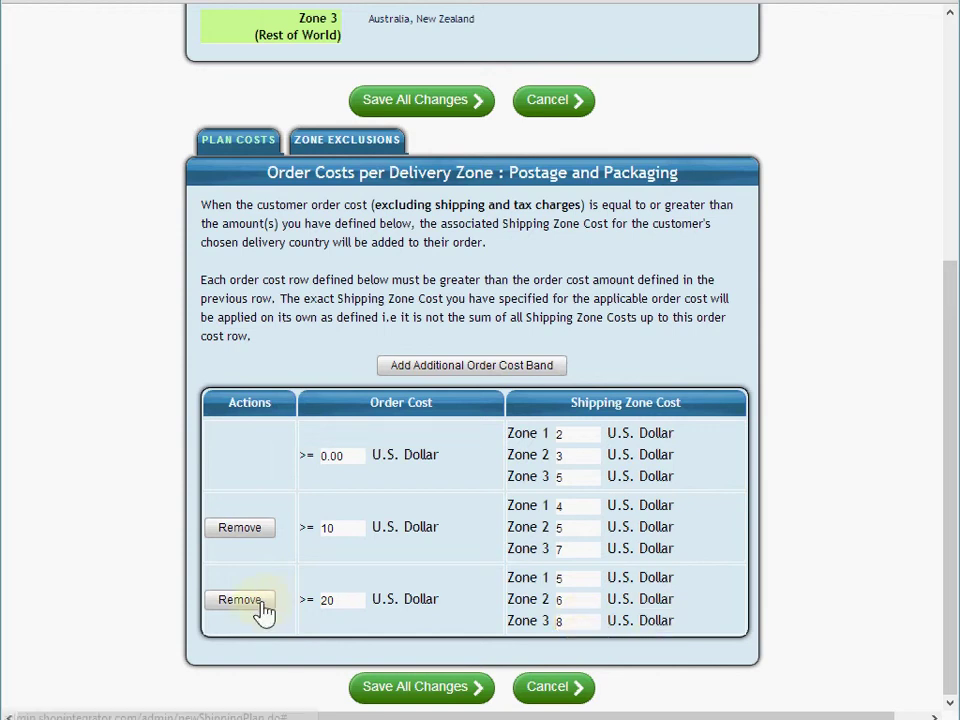
Step: Add a fourth band from 50 U.S. Dollars with a Zone 1 cost of 0
{"action": "left_click", "coordinate": [460, 366]}
{"action": "scroll", "coordinate": [360, 600], "scroll_direction": "down", "scroll_amount": 1}
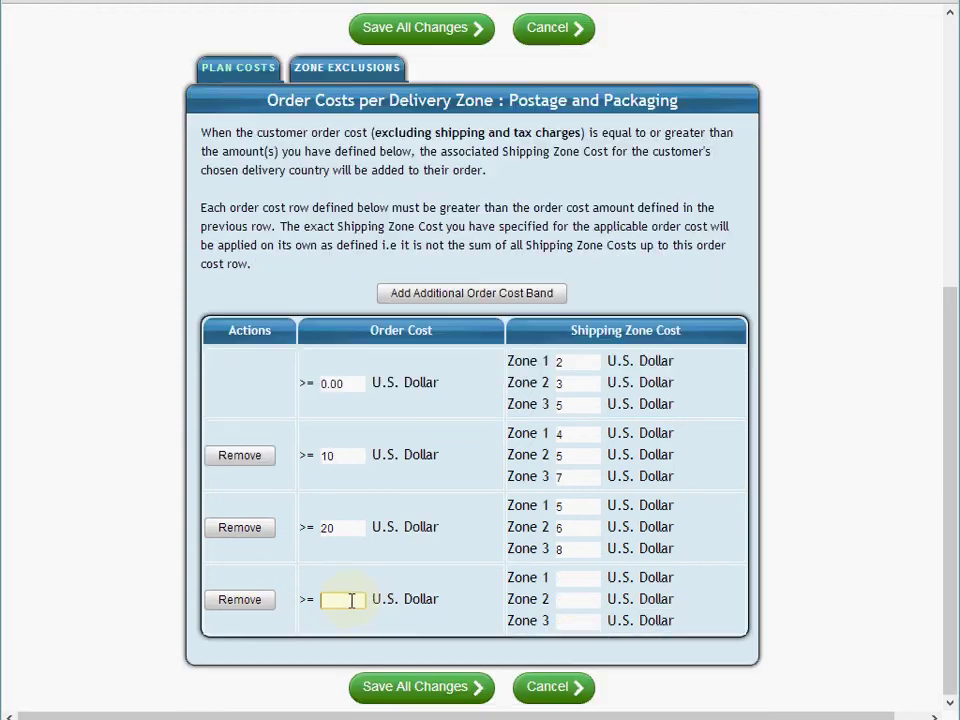
{"action": "type", "text": "50"}
{"action": "left_click", "coordinate": [440, 632]}
{"action": "left_click", "coordinate": [590, 577]}
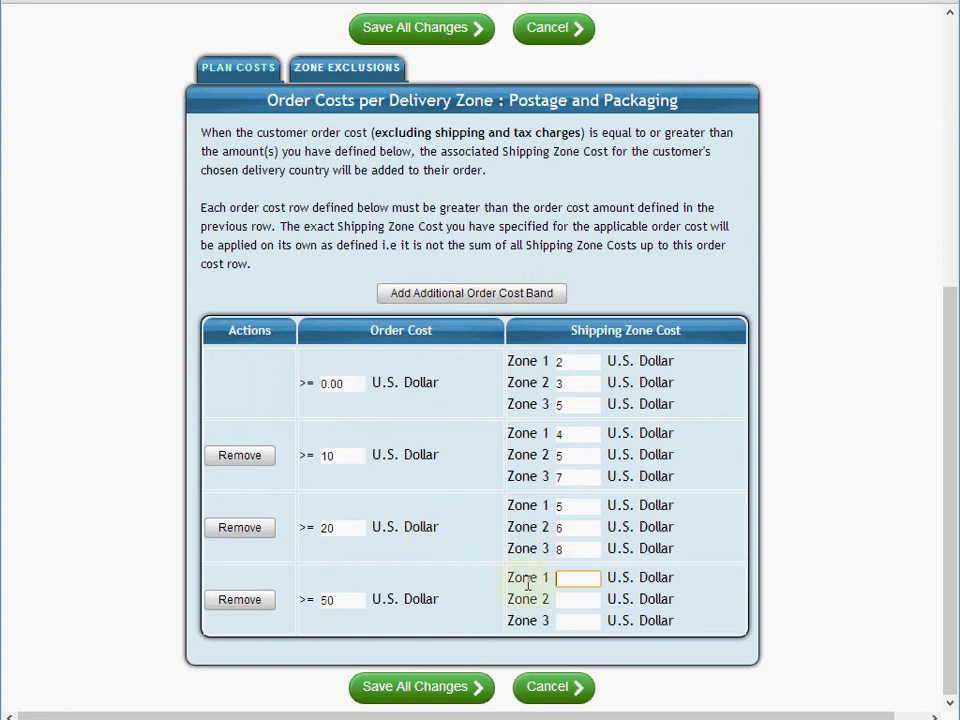
{"action": "type", "text": "0"}
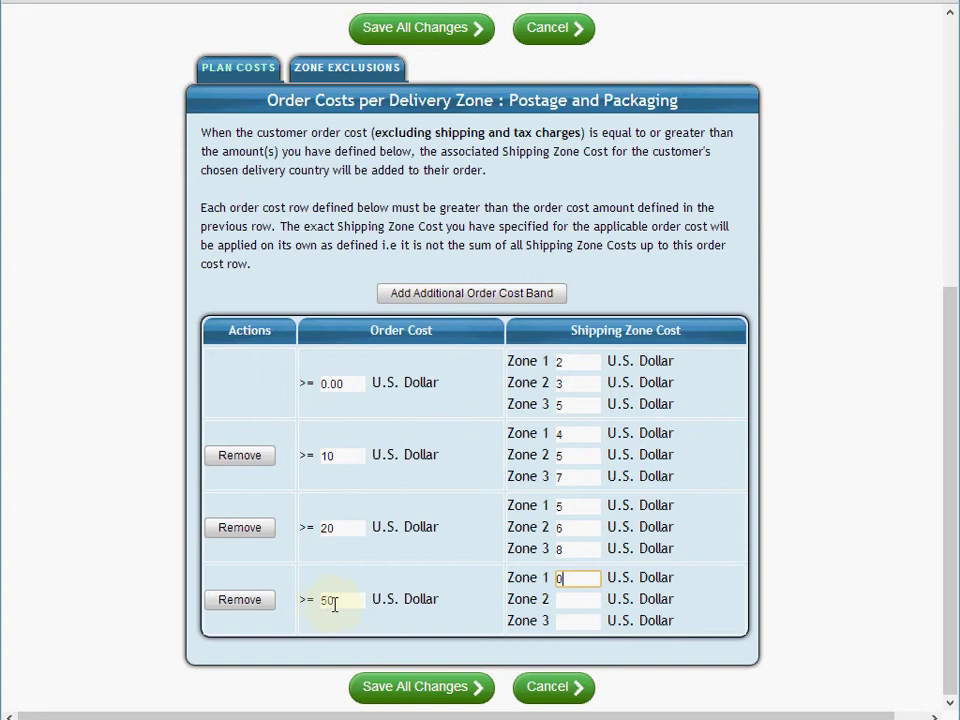
Step: Set the fourth band's Zone 2 and Zone 3 costs to 6 and 8
{"action": "left_click_drag", "start_coordinate": [334, 603], "coordinate": [318, 601]}
{"action": "left_click", "coordinate": [574, 581]}
{"action": "left_click", "coordinate": [572, 599]}
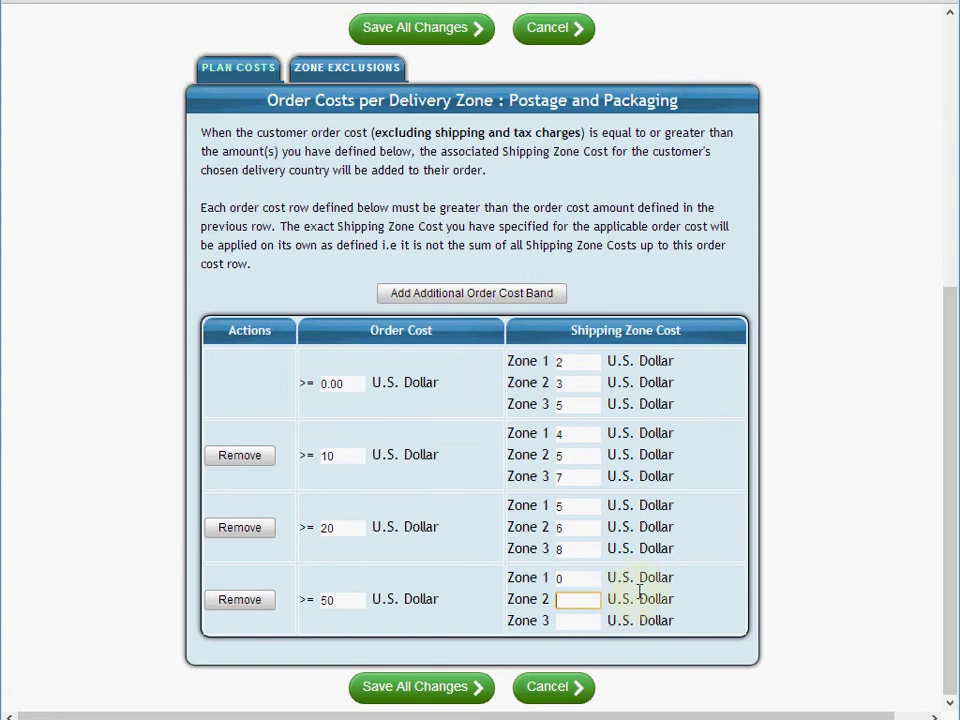
{"action": "type", "text": "6"}
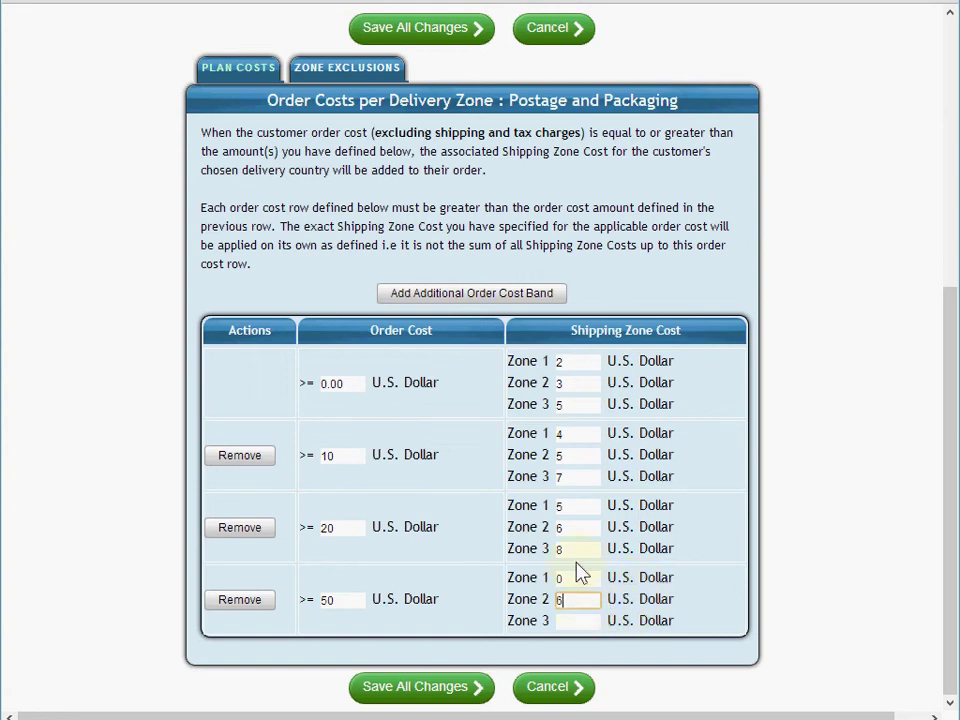
{"action": "left_click", "coordinate": [585, 619]}
{"action": "type", "text": "8"}
Step: Review the band costs and save all changes to the Postage and Packaging plan
{"action": "left_click", "coordinate": [583, 579]}
{"action": "left_click_drag", "start_coordinate": [583, 579], "coordinate": [566, 581]}
{"action": "left_click", "coordinate": [634, 578]}
{"action": "left_click_drag", "start_coordinate": [676, 577], "coordinate": [617, 578]}
{"action": "left_click", "coordinate": [443, 513]}
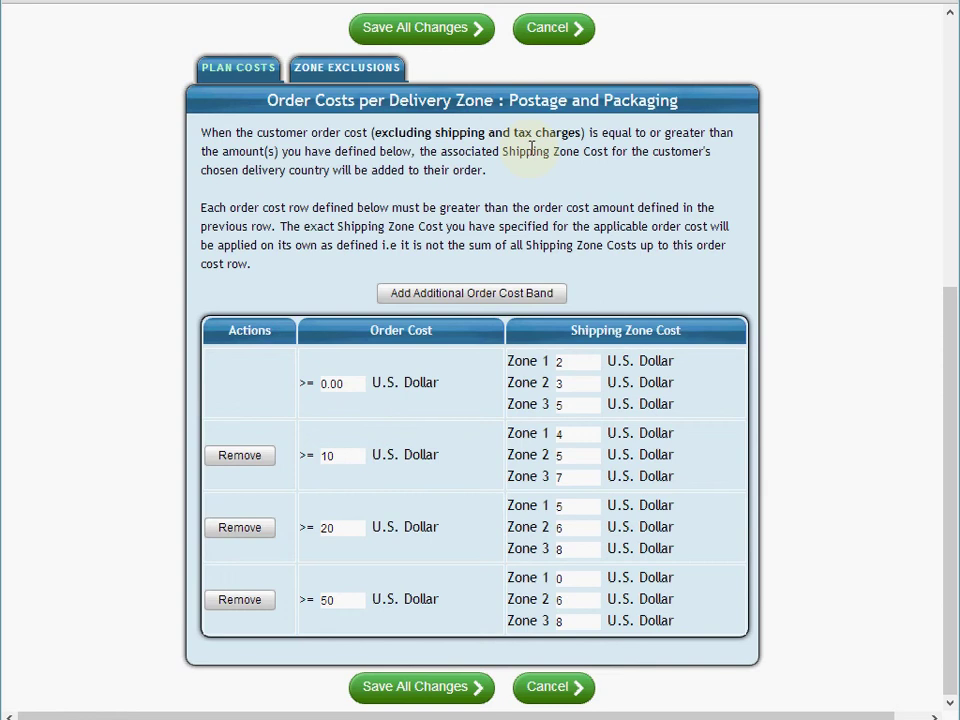
{"action": "left_click", "coordinate": [591, 362]}
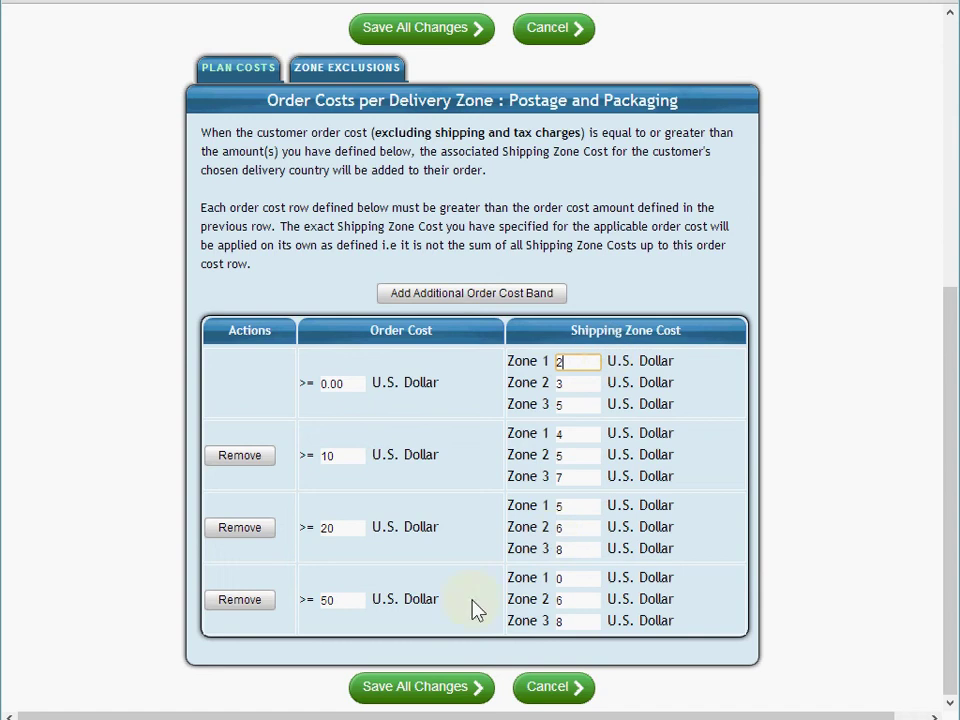
{"action": "left_click", "coordinate": [425, 690]}
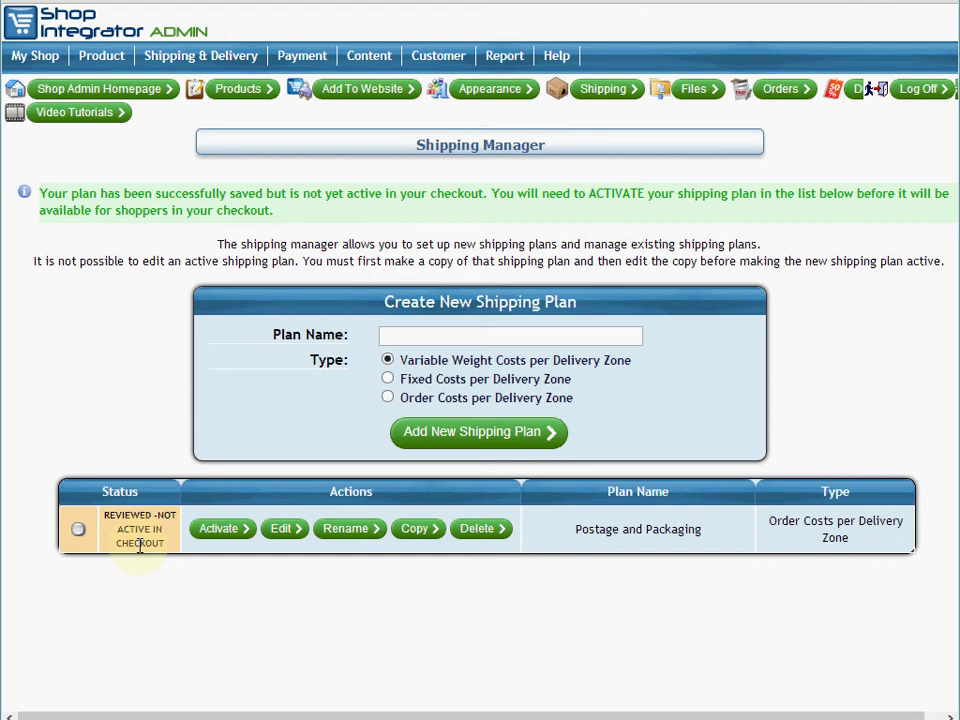
Step: Activate the Postage and Packaging plan and confirm with OK
{"action": "left_click", "coordinate": [226, 540]}
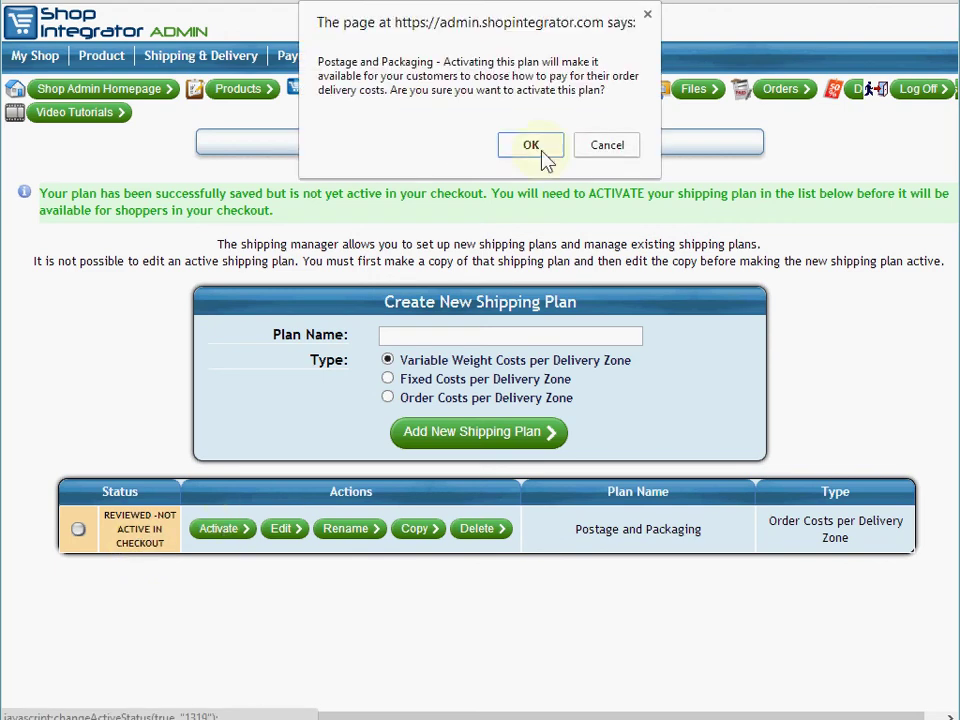
{"action": "left_click", "coordinate": [531, 145]}
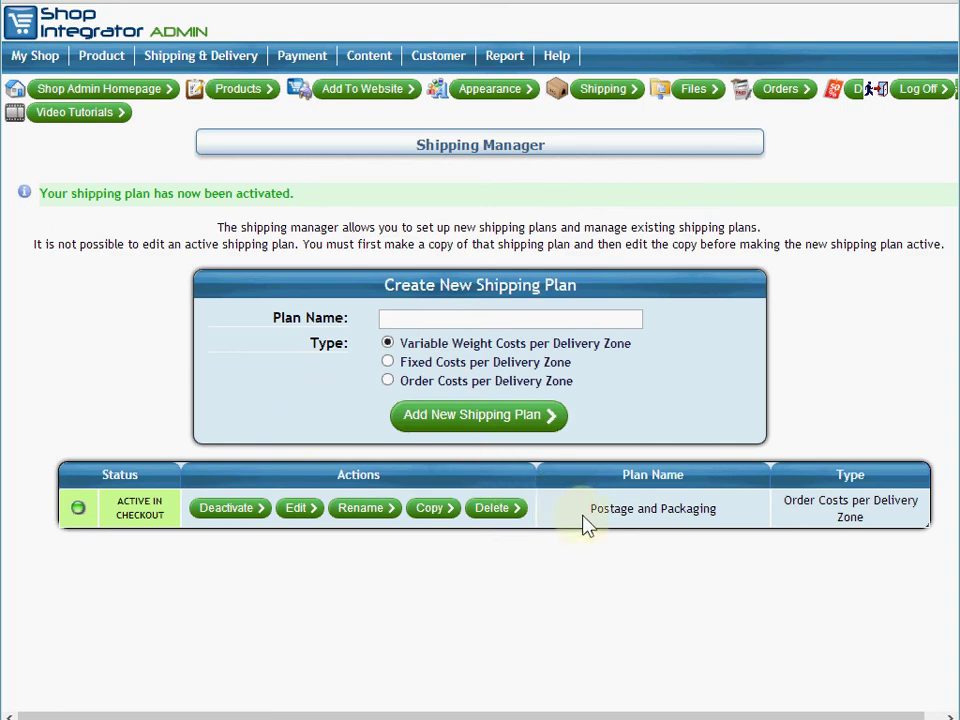
{"action": "left_click_drag", "start_coordinate": [591, 508], "coordinate": [713, 507]}
{"action": "left_click", "coordinate": [712, 508]}
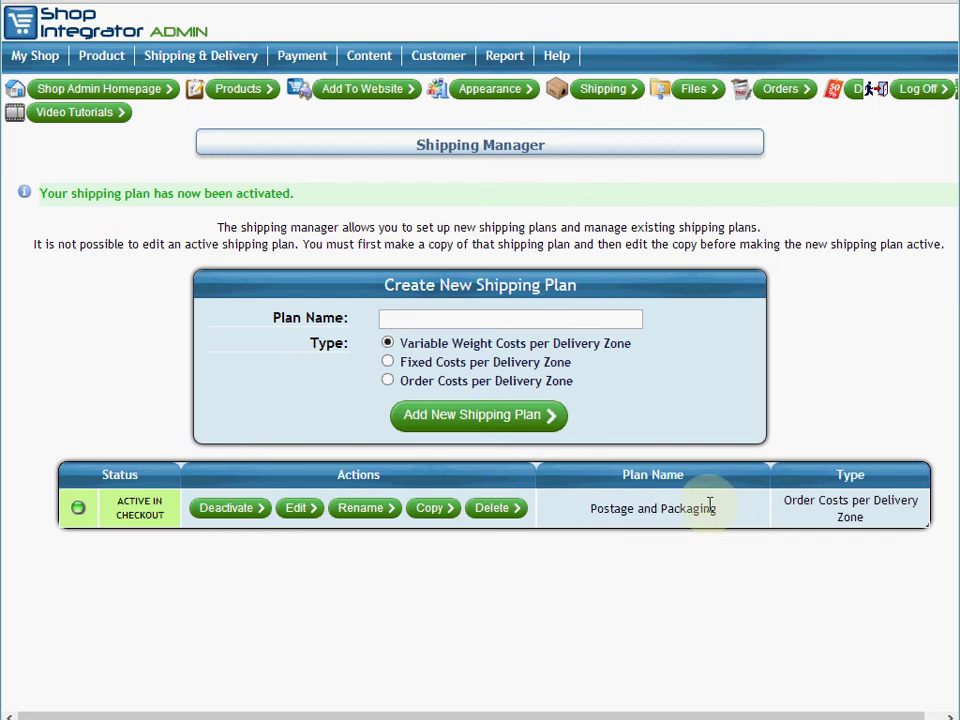